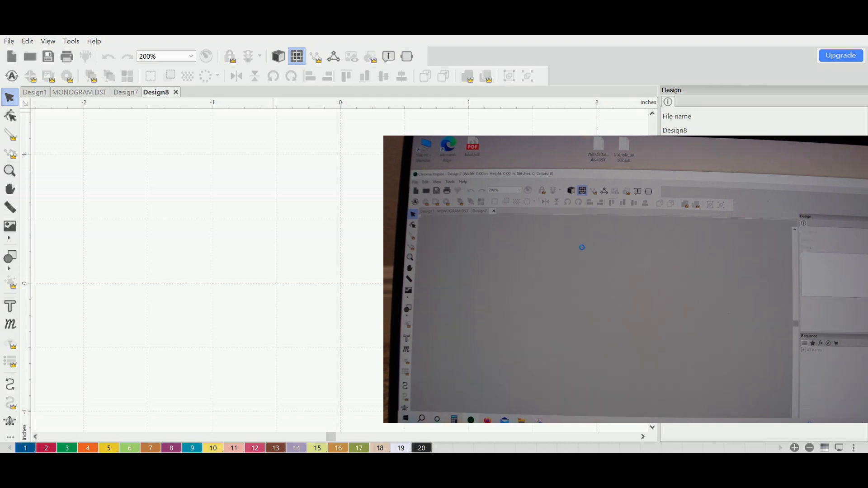
# Step: Open the TINYDREAMS1333 4X4.DST rocket embroidery design
pyautogui.moveTo(337, 174); pyautogui.dragTo(336, 164)
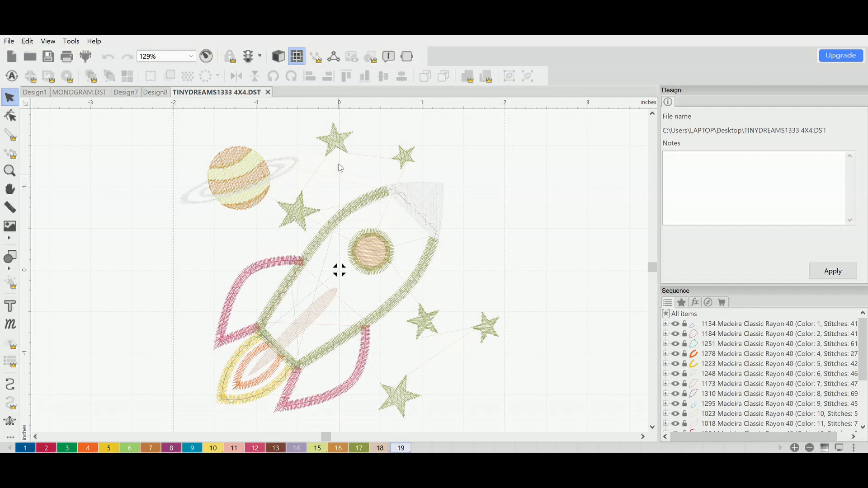
pyautogui.scroll(-4, 325, 215)
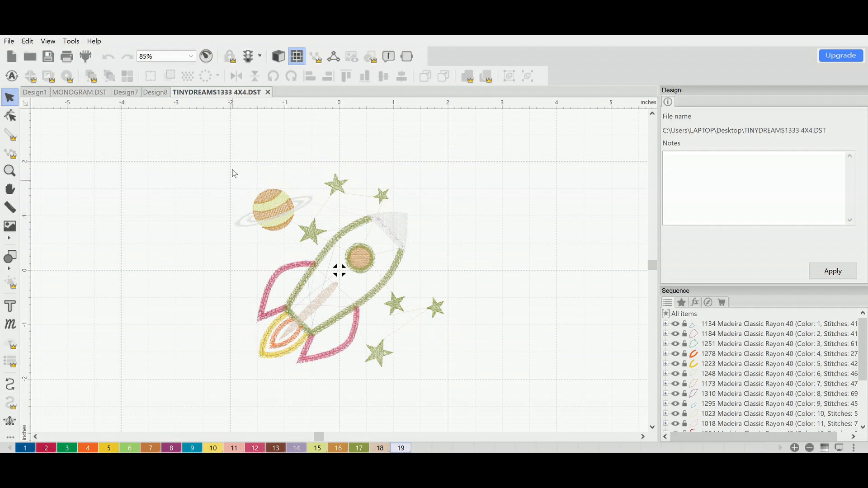
# Step: Delete the first set of planet stitches beside the rocket's upper left
pyautogui.moveTo(251, 183); pyautogui.dragTo(292, 231)
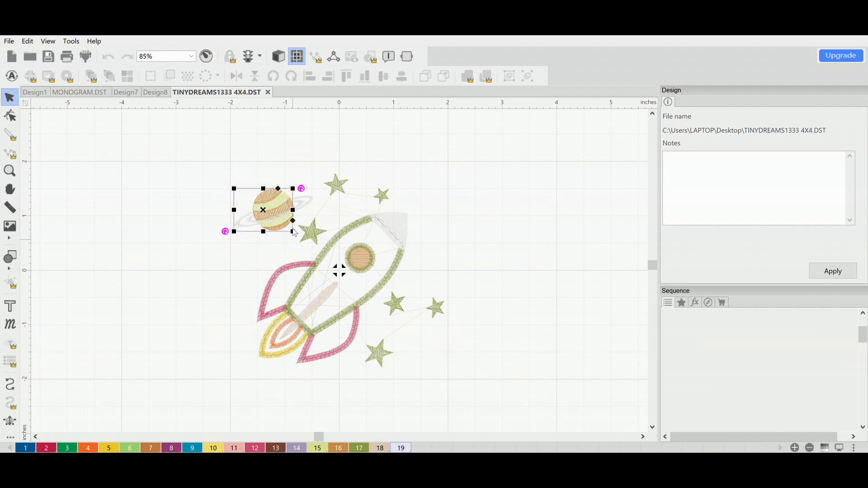
pyautogui.click(296, 240)
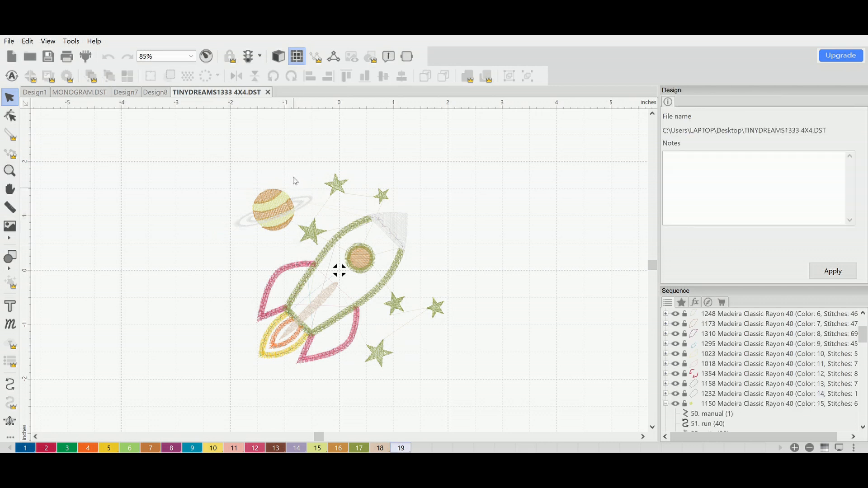
pyautogui.moveTo(224, 180); pyautogui.dragTo(294, 228)
pyautogui.press('Delete')
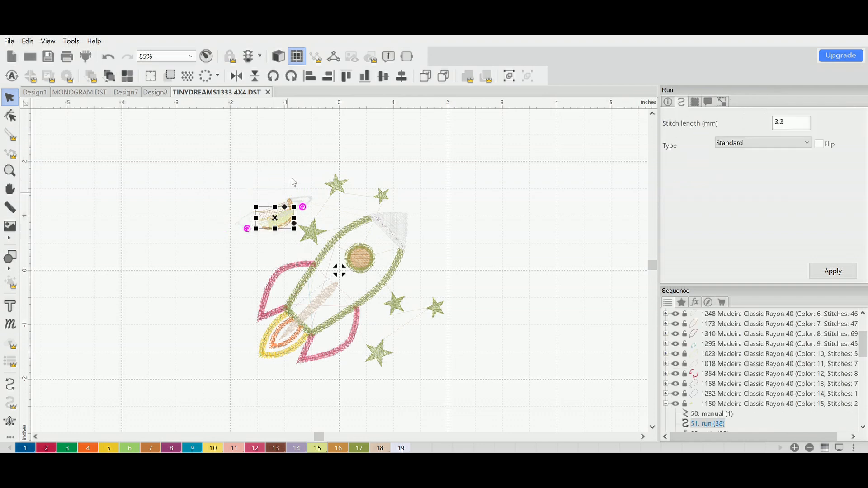
# Step: Delete the remaining planet and ring stitches, leaving only the rocket and its stars
pyautogui.moveTo(305, 188); pyautogui.dragTo(287, 170)
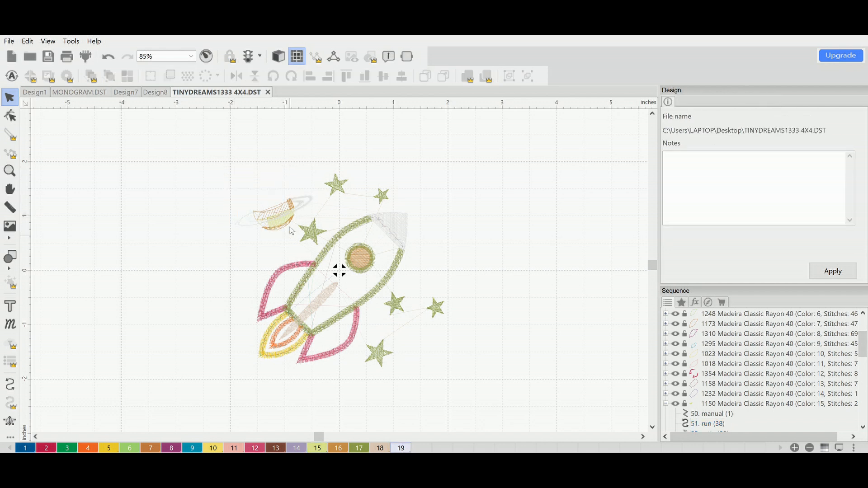
pyautogui.click(286, 210)
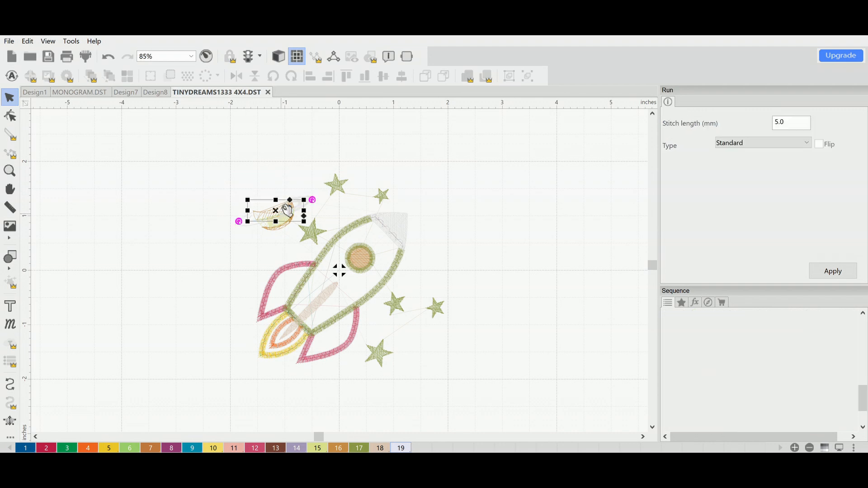
pyautogui.click(299, 201)
pyautogui.click(301, 207)
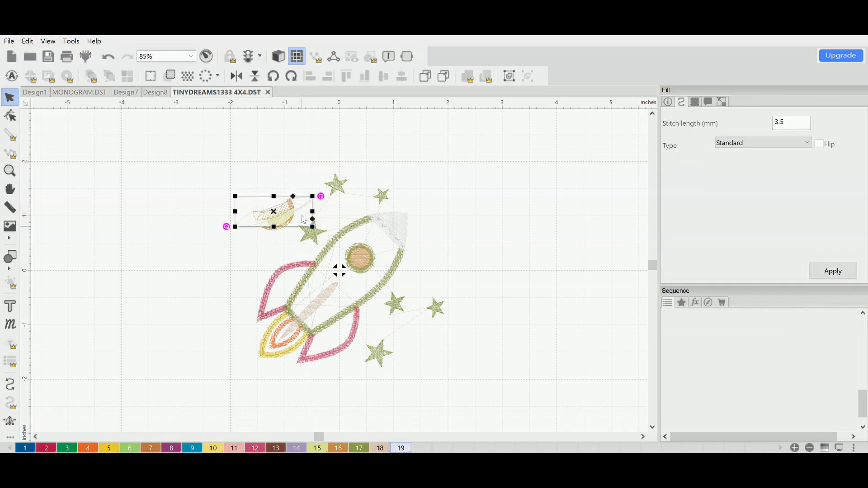
pyautogui.click(303, 219)
pyautogui.click(297, 216)
pyautogui.moveTo(294, 186); pyautogui.dragTo(251, 225)
pyautogui.press('Delete')
pyautogui.moveTo(241, 191); pyautogui.dragTo(297, 223)
pyautogui.press('Delete')
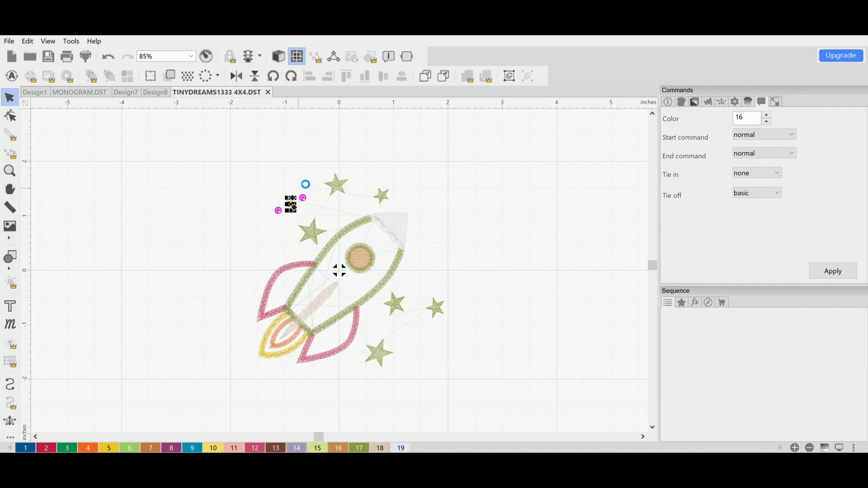
pyautogui.press('Delete')
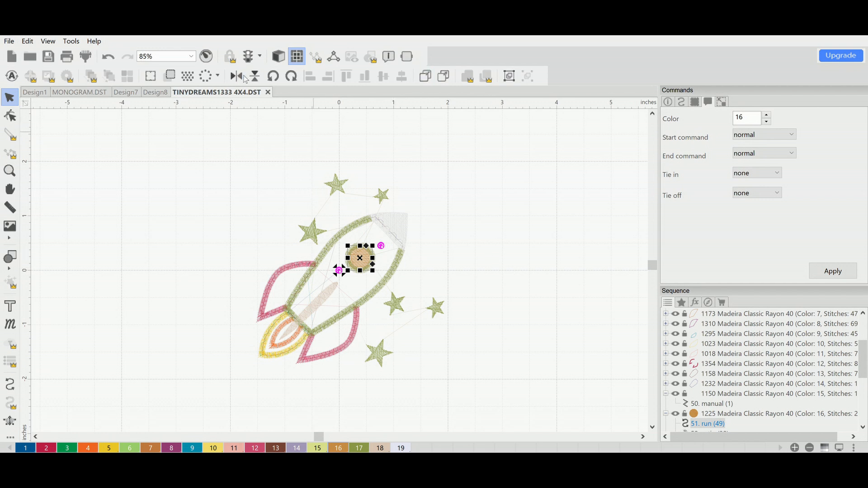
# Step: Rotate the whole rocket and stars design counterclockwise so the nose tilts to the upper left
pyautogui.moveTo(222, 141); pyautogui.dragTo(545, 405)
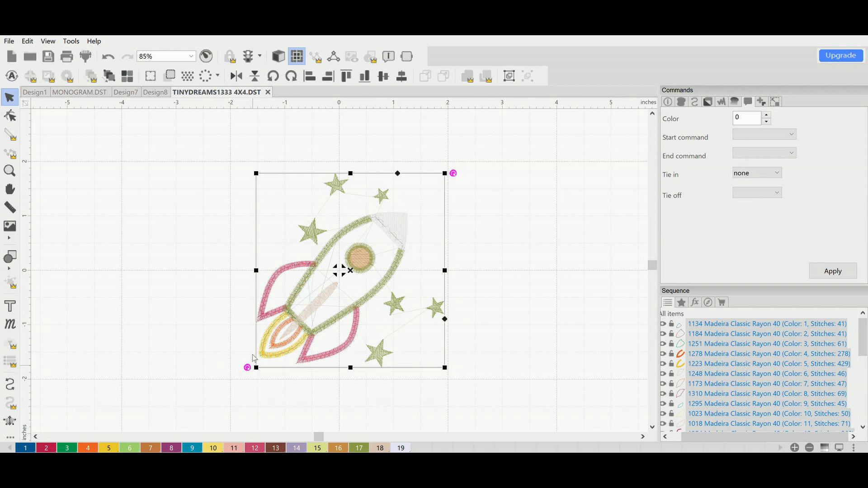
pyautogui.moveTo(460, 169)
pyautogui.mouseDown()
pyautogui.moveTo(367, 120)
pyautogui.moveTo(300, 124)
pyautogui.mouseUp()
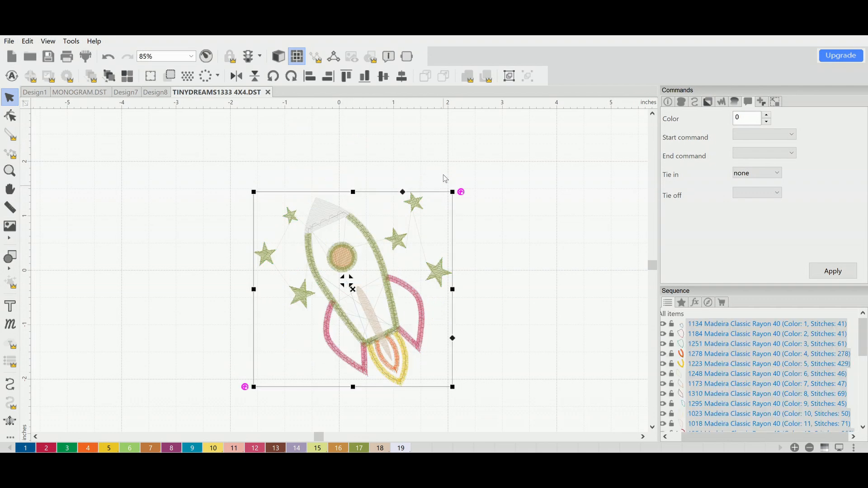
pyautogui.moveTo(462, 187); pyautogui.dragTo(461, 183)
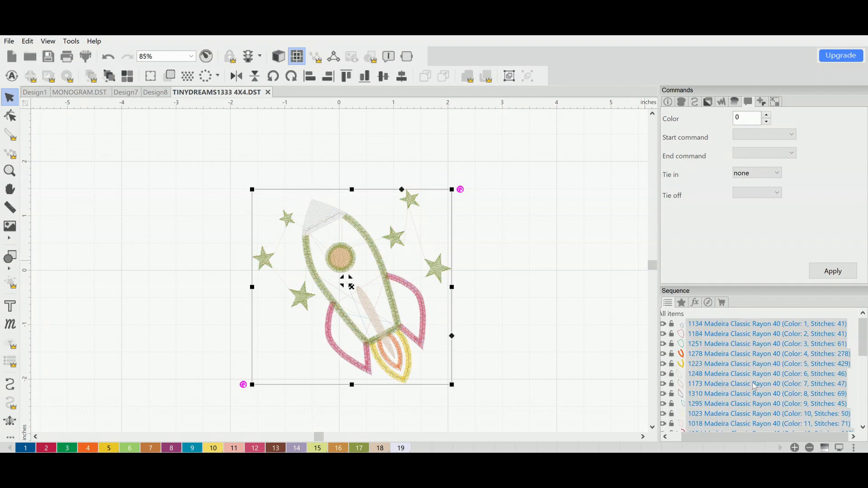
pyautogui.scroll(-7, 687, 321)
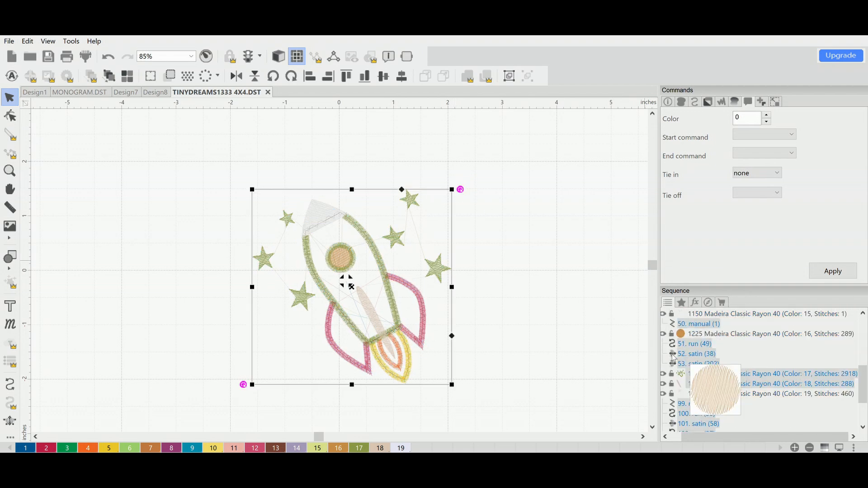
pyautogui.scroll(7, 678, 375)
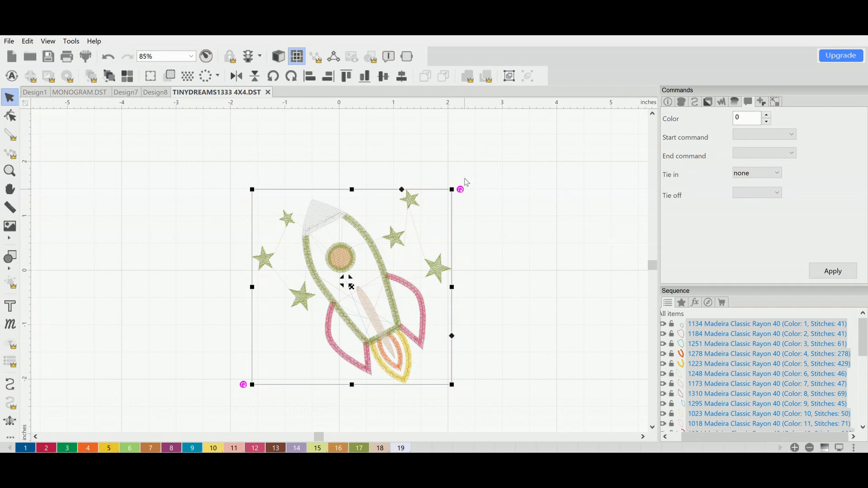
pyautogui.moveTo(458, 177)
pyautogui.mouseDown()
pyautogui.moveTo(448, 167)
pyautogui.moveTo(447, 179)
pyautogui.mouseUp()
# Step: Bring the number 3 appliqué design into the file and place it just right of the rocket
pyautogui.click(9, 41)
pyautogui.click(27, 73)
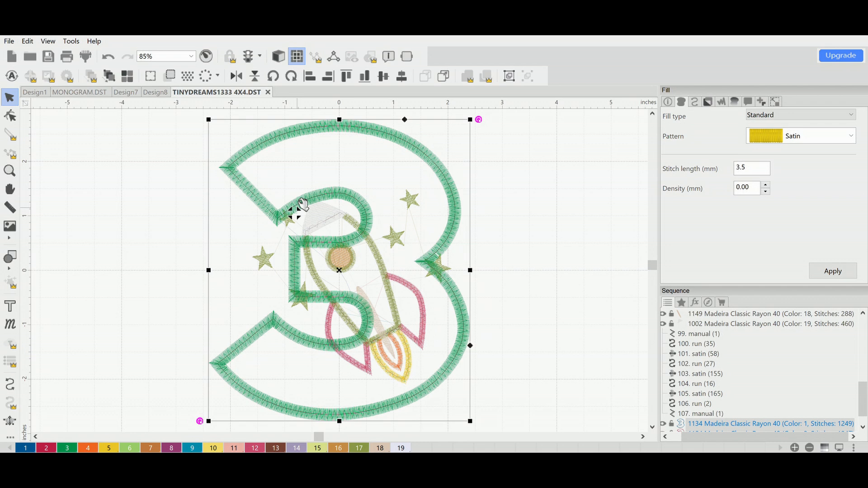
pyautogui.scroll(-2, 366, 281)
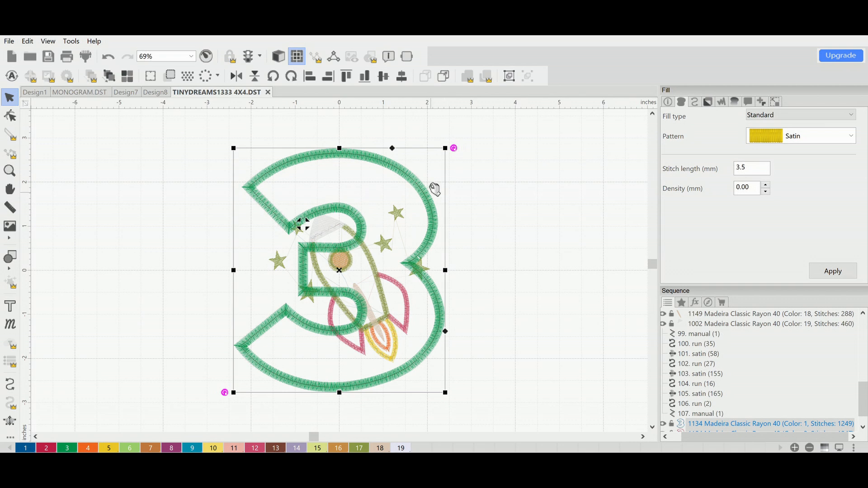
pyautogui.scroll(-1, 362, 265)
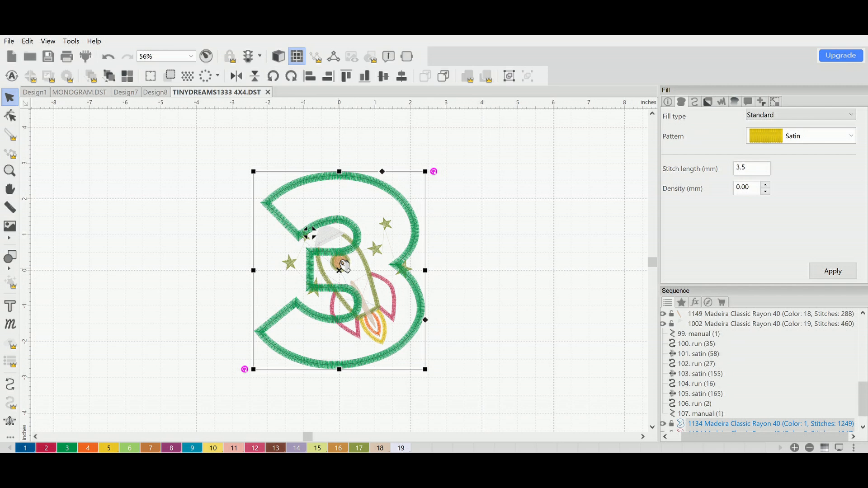
pyautogui.moveTo(342, 265); pyautogui.dragTo(500, 258)
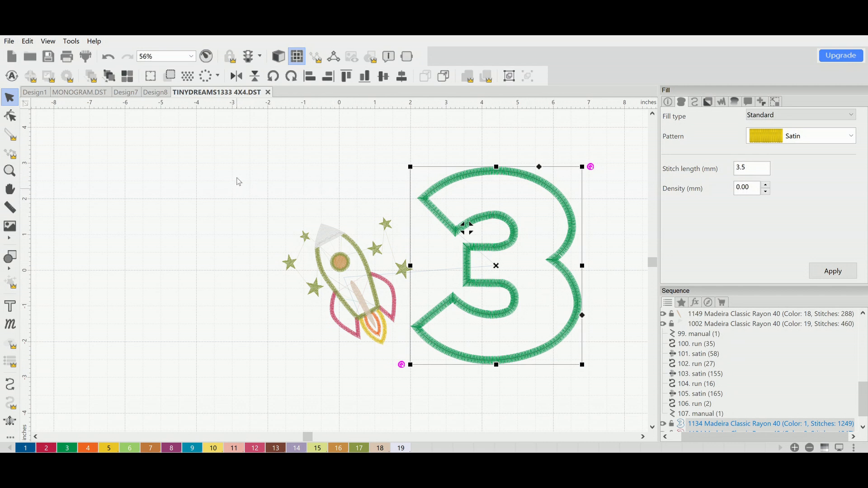
pyautogui.moveTo(242, 178); pyautogui.dragTo(411, 338)
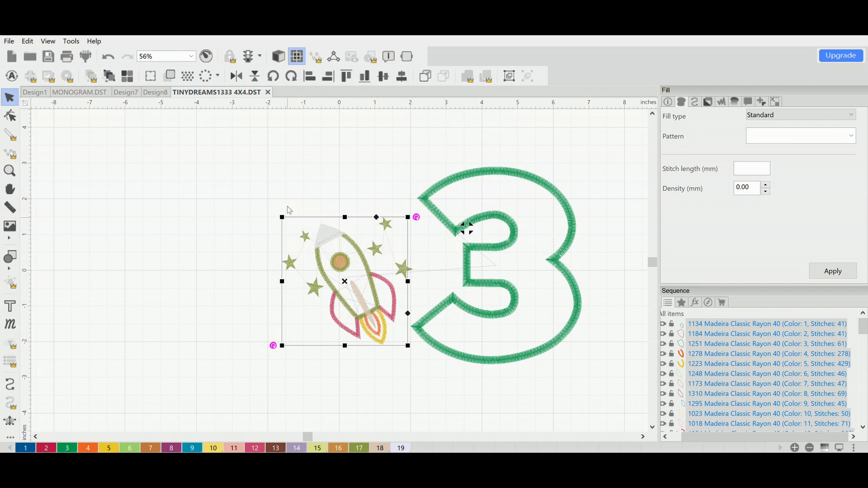
pyautogui.moveTo(284, 210); pyautogui.dragTo(280, 201)
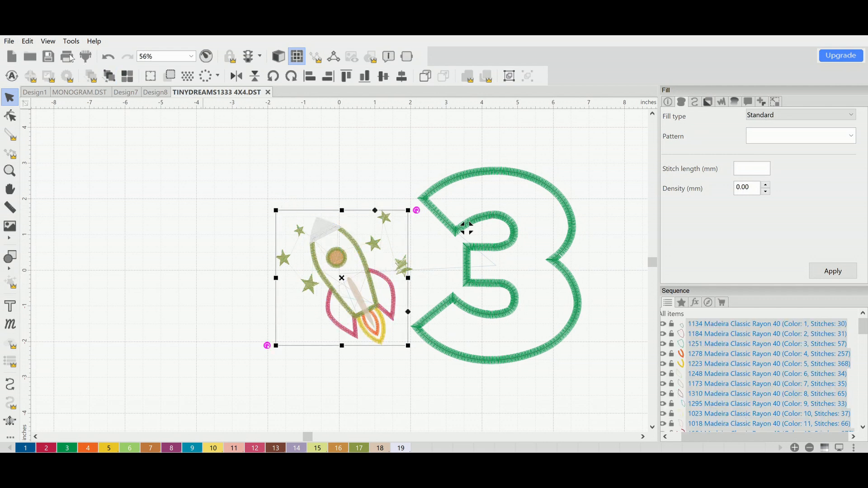
pyautogui.click(27, 41)
pyautogui.click(41, 48)
pyautogui.click(207, 161)
# Step: Select the rocket with all its stars and enlarge the group slightly from its upper-left corner
pyautogui.moveTo(212, 180); pyautogui.dragTo(418, 351)
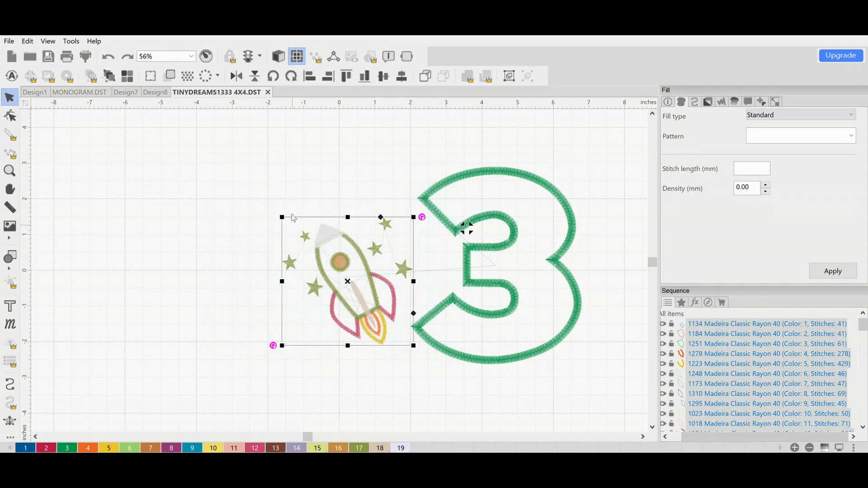
pyautogui.moveTo(287, 211); pyautogui.dragTo(281, 204)
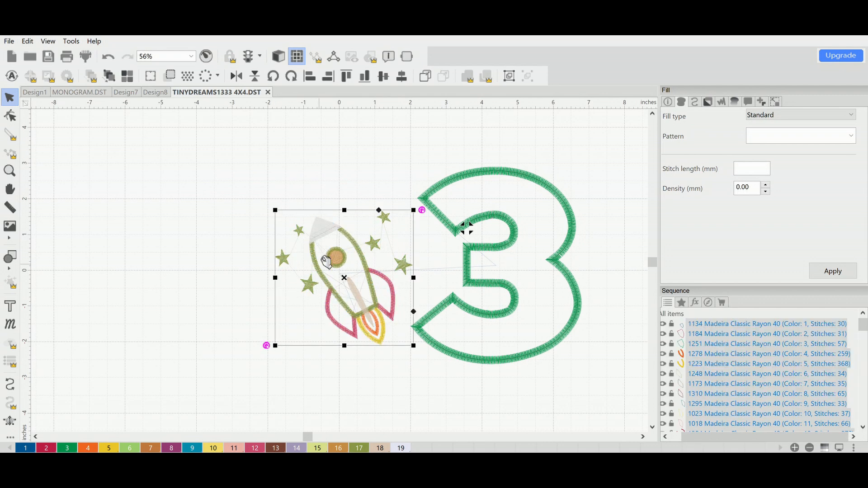
# Step: Move the rocket and stars over the upper-left part of the number 3 and rotate them slightly counterclockwise
pyautogui.moveTo(350, 272); pyautogui.dragTo(395, 241)
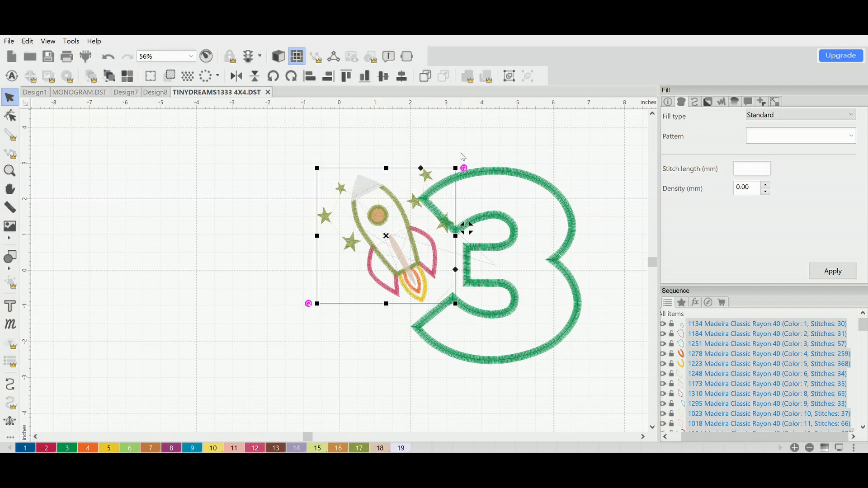
pyautogui.click(469, 163)
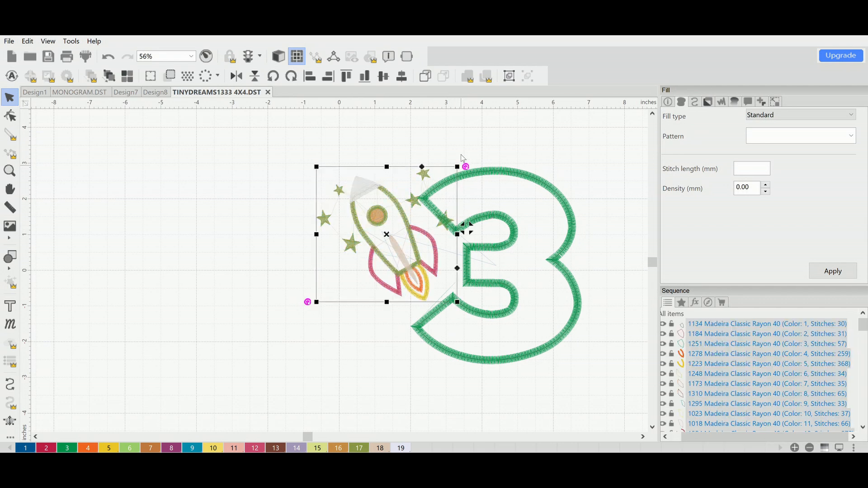
pyautogui.click(468, 162)
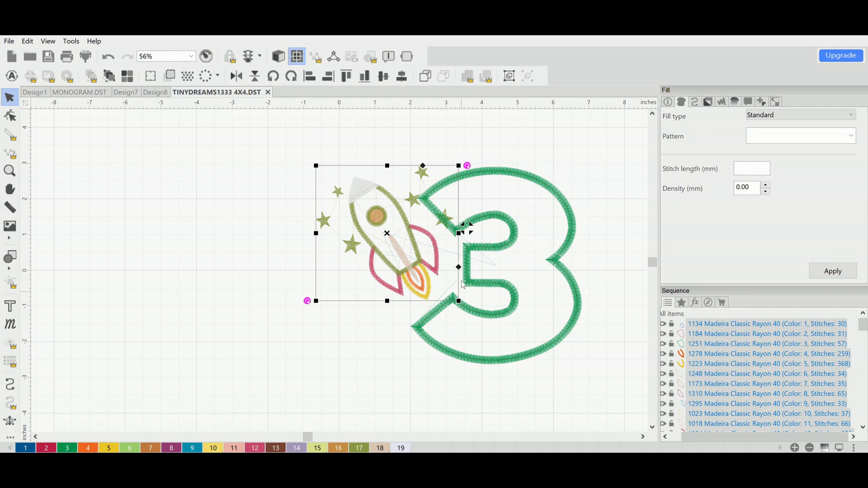
# Step: Move the number 3's three color layers, 1134, 1184 and 1251, to the start of the stitch sequence
pyautogui.scroll(-15, 761, 365)
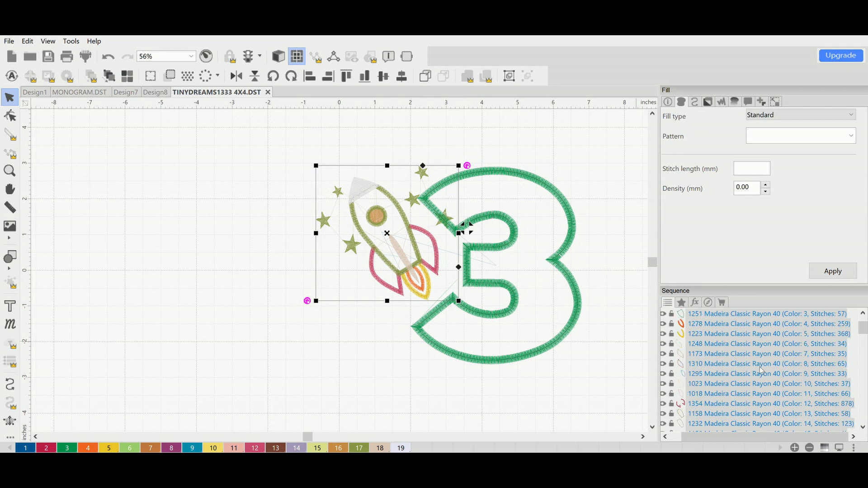
pyautogui.scroll(10, 734, 358)
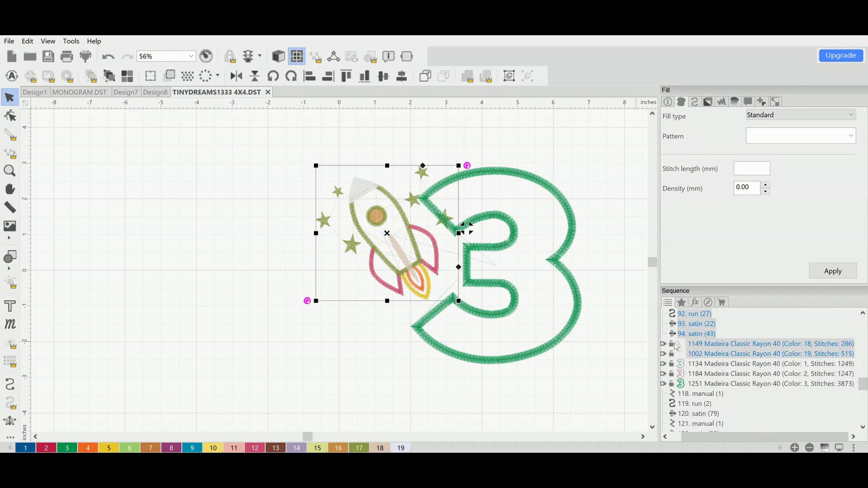
pyautogui.click(684, 362)
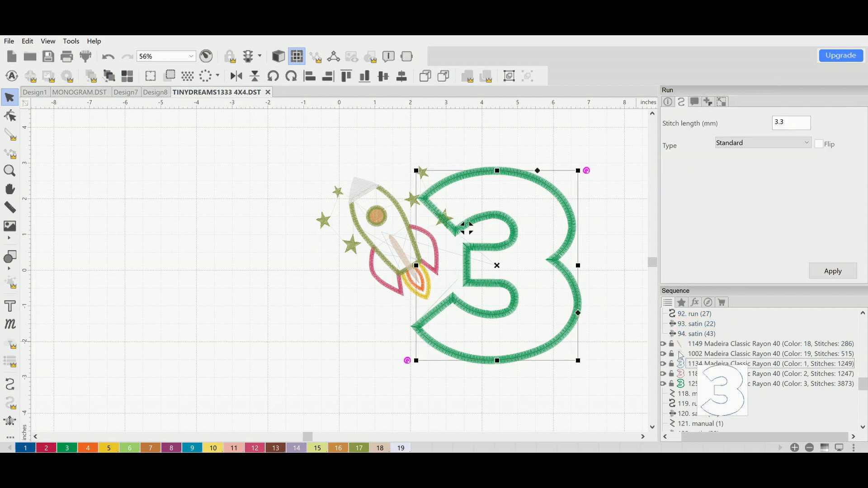
pyautogui.click(695, 374)
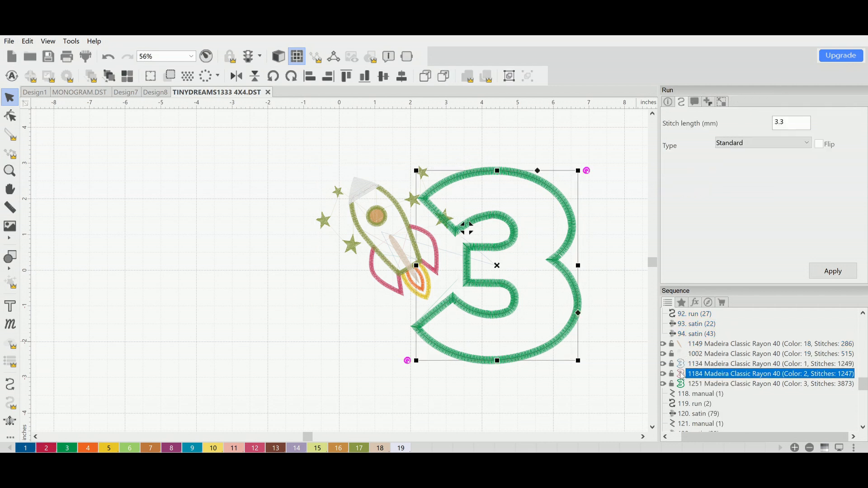
pyautogui.hotkey('shift', 'Down')
pyautogui.keyDown('ctrl'); pyautogui.click(698, 362); pyautogui.keyUp('ctrl')
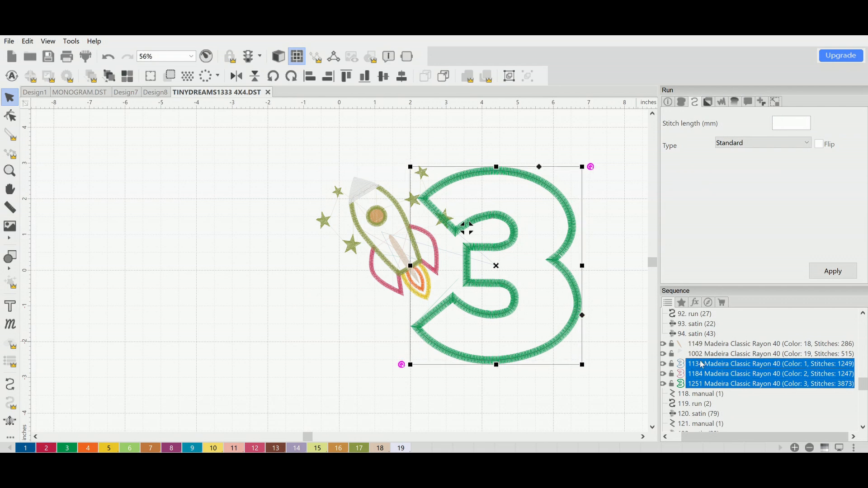
pyautogui.scroll(15, 696, 344)
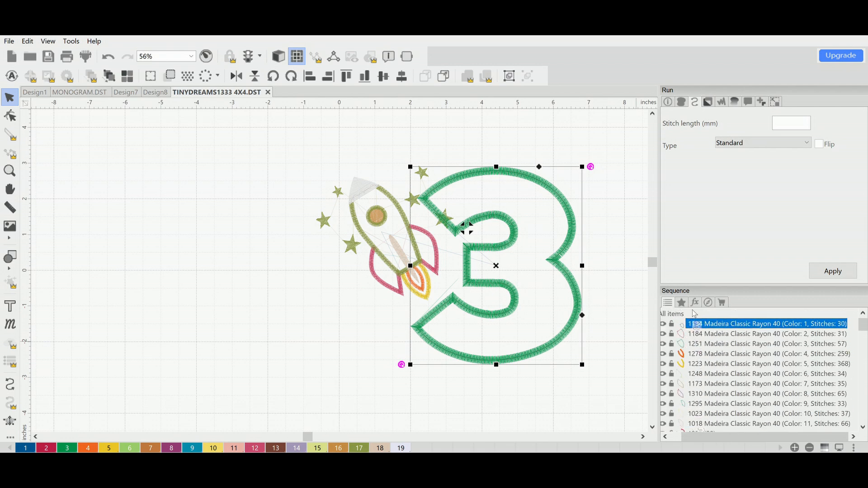
pyautogui.moveTo(692, 305); pyautogui.dragTo(693, 306)
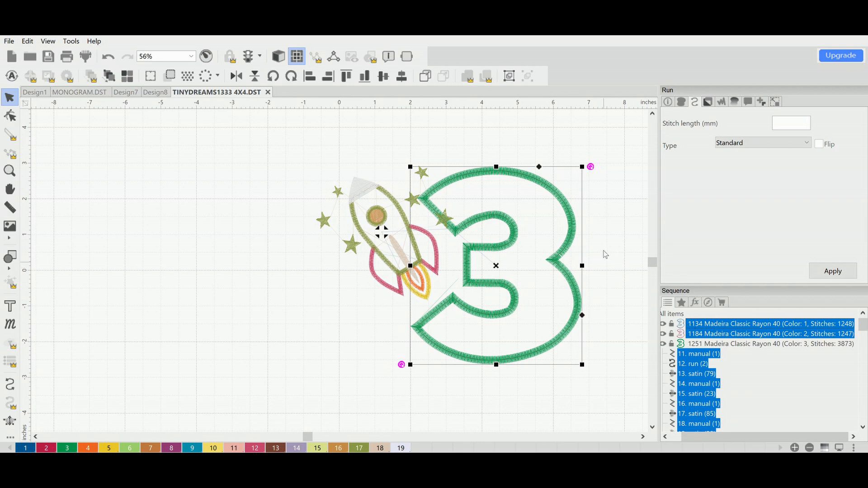
# Step: Show the combined design in realistic 3D stitches with nothing selected
pyautogui.click(275, 51)
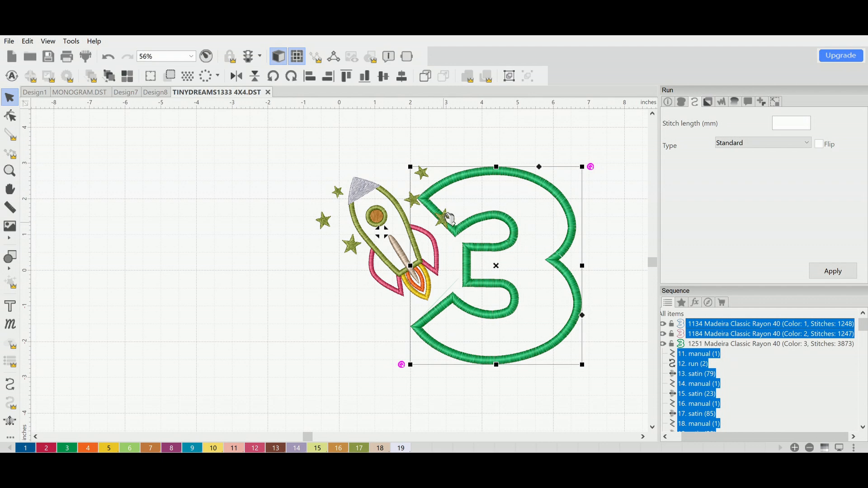
pyautogui.click(333, 282)
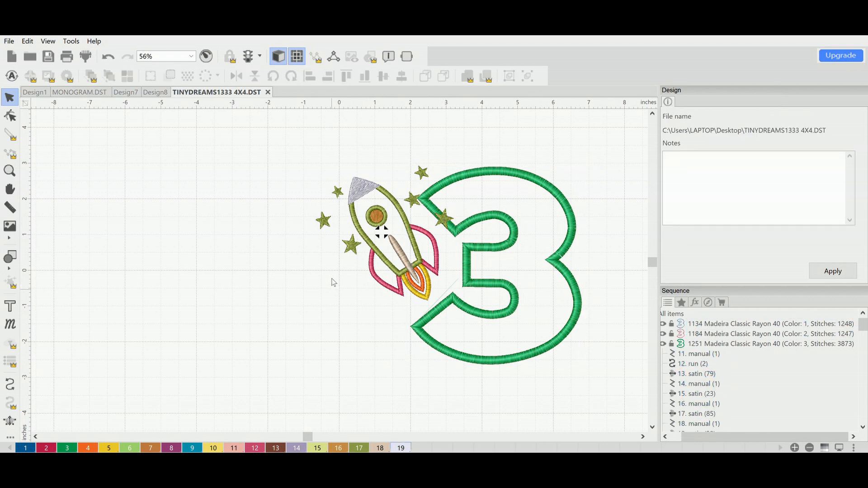
# Step: Select the number 3's third layer, 1251, and set its thread color to 14
pyautogui.scroll(-1, 333, 282)
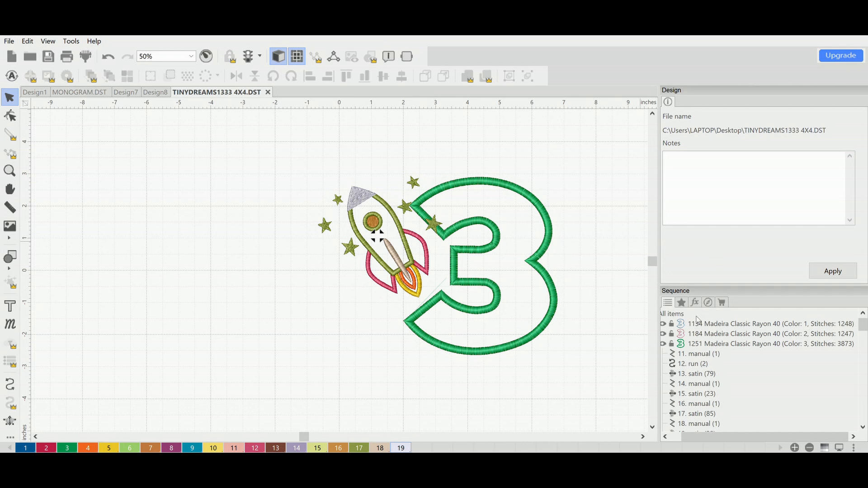
pyautogui.click(698, 321)
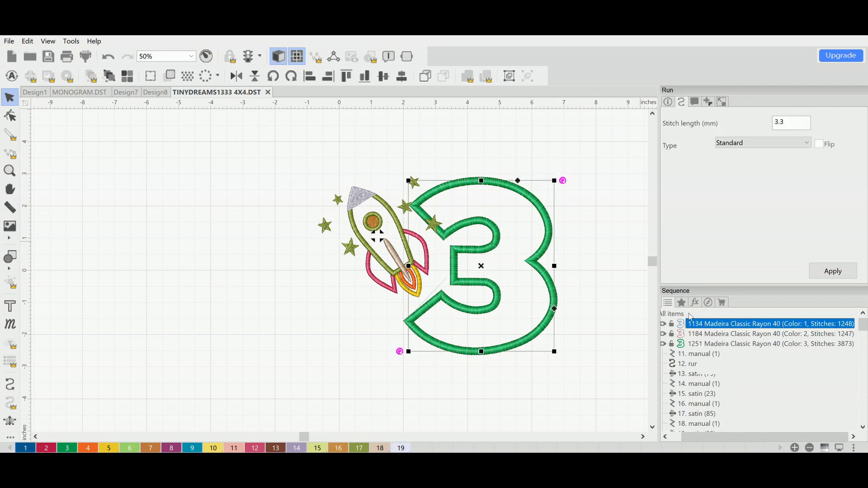
pyautogui.click(690, 343)
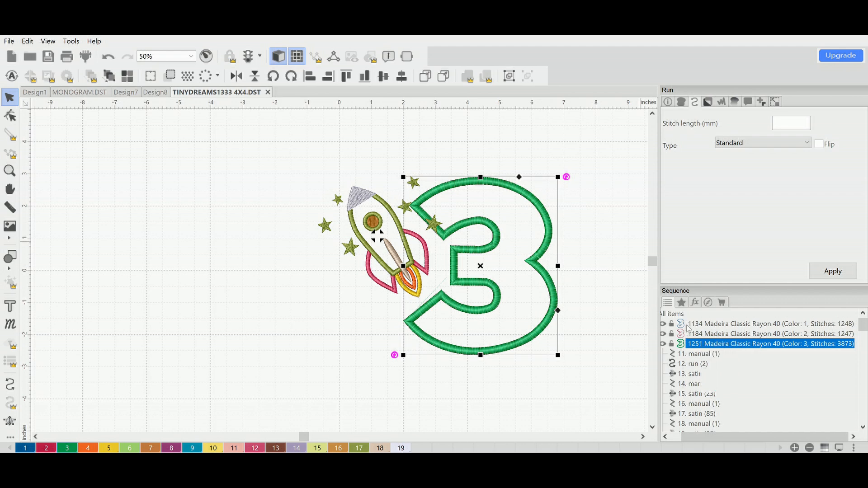
pyautogui.click(747, 100)
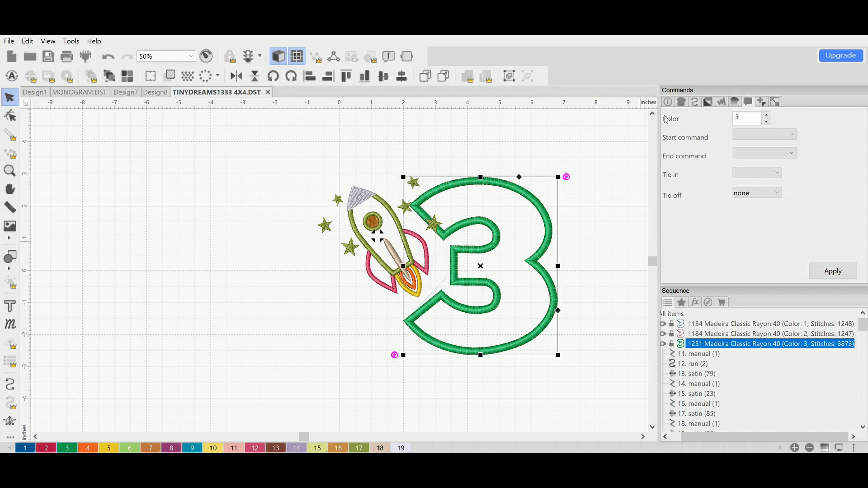
pyautogui.doubleClick(744, 118)
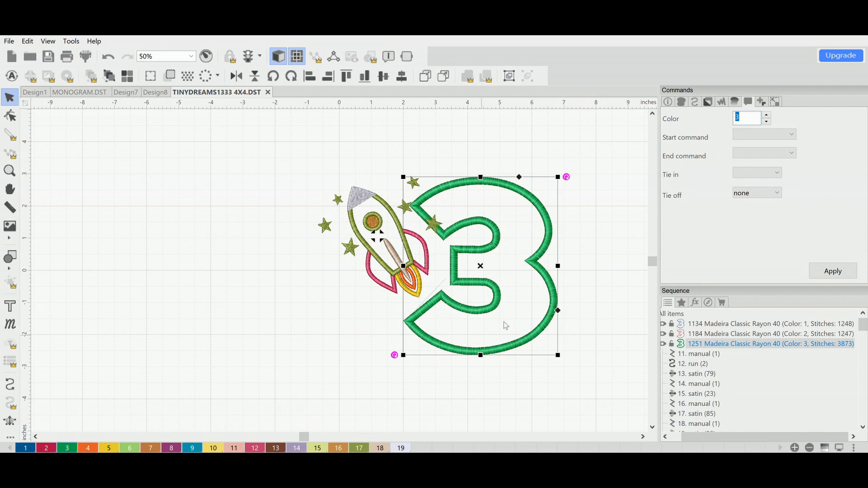
pyautogui.write('14')
pyautogui.click(841, 268)
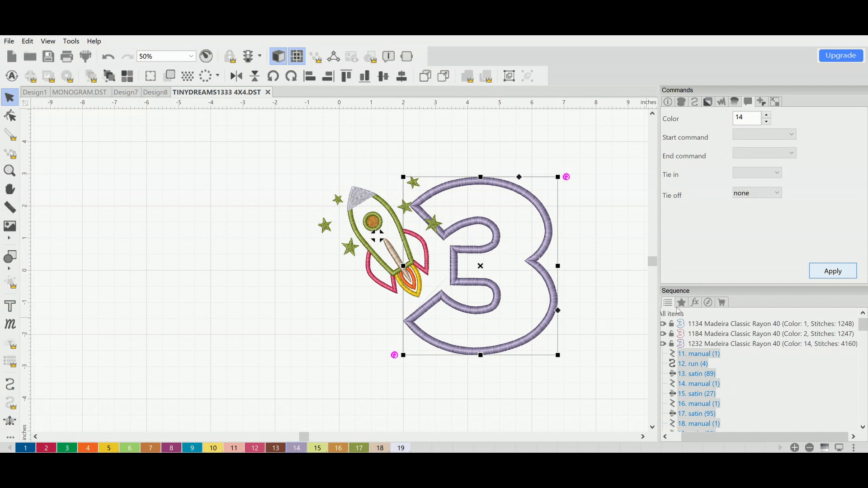
# Step: Undo the number 3's thread color change and clear the selection
pyautogui.moveTo(678, 316)
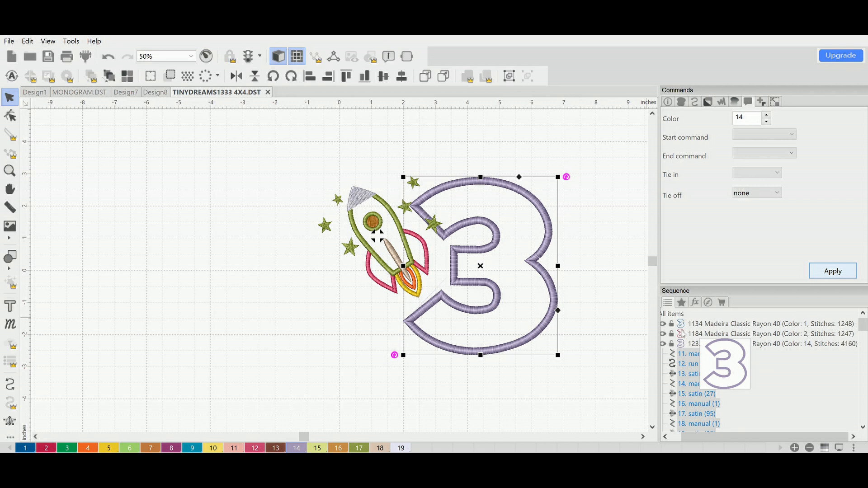
pyautogui.click(35, 42)
pyautogui.click(97, 84)
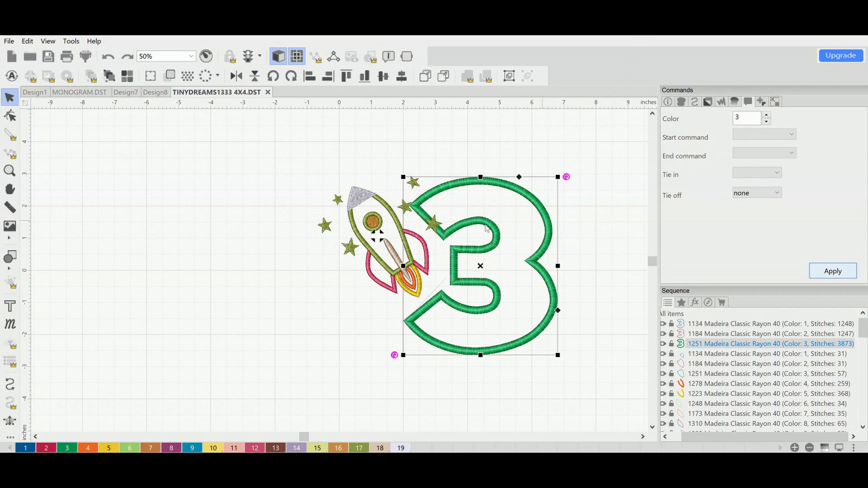
pyautogui.click(324, 356)
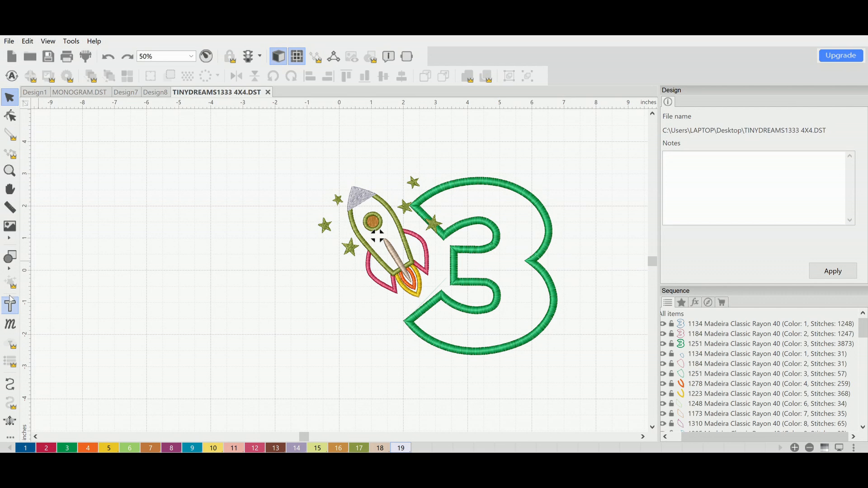
# Step: Add the child's first name as text at the lower edge of the number 3, in the Cooper font
pyautogui.click(10, 302)
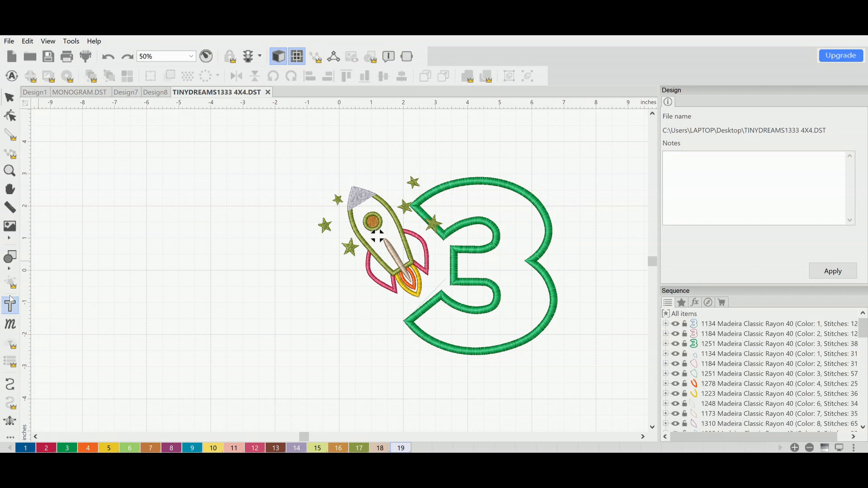
pyautogui.click(388, 358)
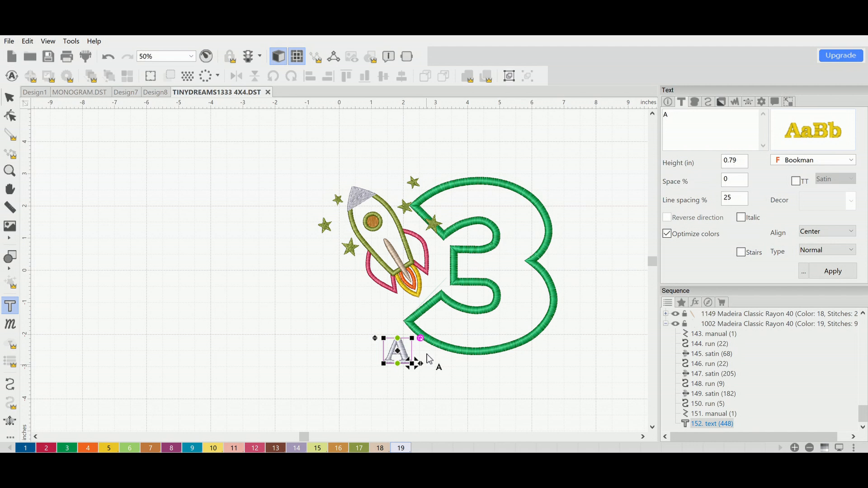
pyautogui.doubleClick(669, 114)
pyautogui.write('Kaiden')
pyautogui.click(809, 199)
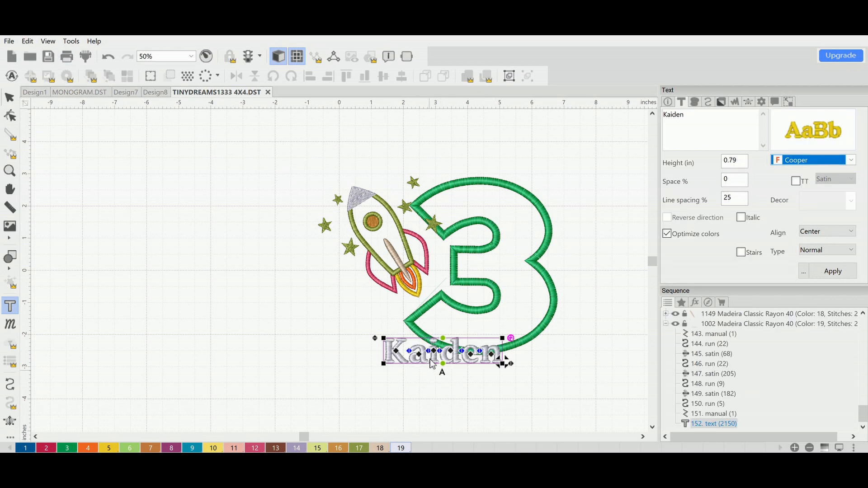
pyautogui.click(441, 349)
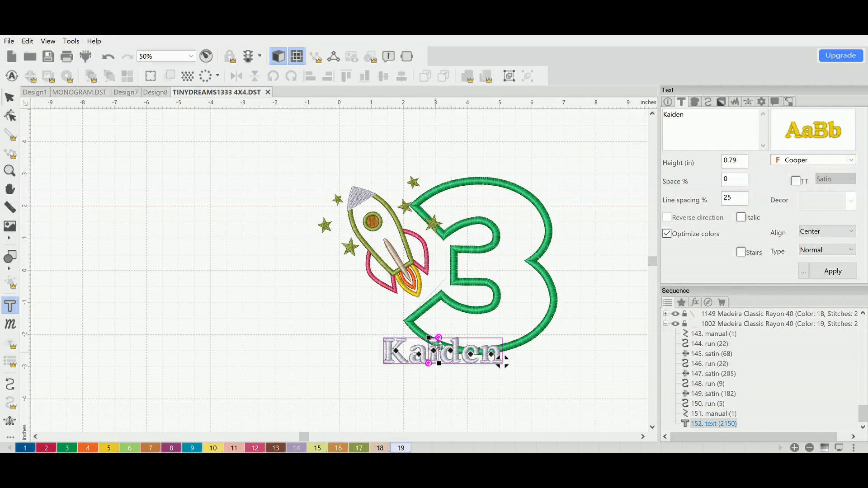
pyautogui.moveTo(431, 366); pyautogui.dragTo(431, 365)
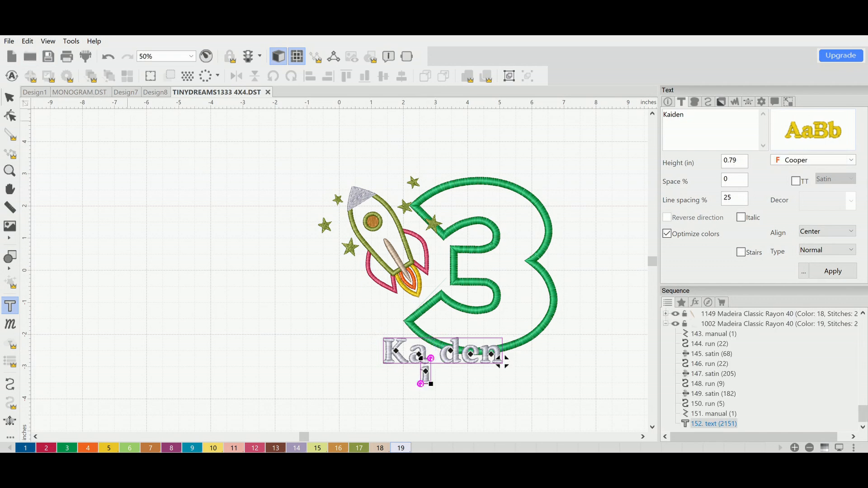
pyautogui.click(33, 47)
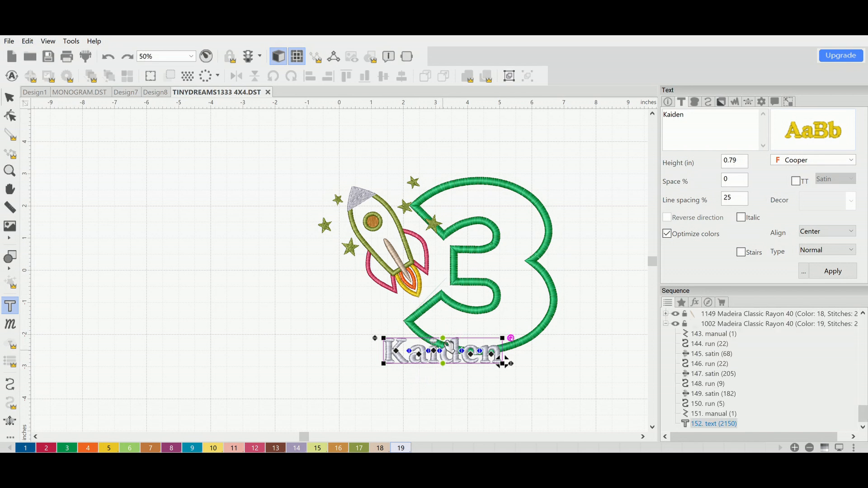
# Step: Move the name clear below the number 3 and switch its lettering to a TrueType font with satin stitches
pyautogui.moveTo(450, 340); pyautogui.dragTo(454, 371)
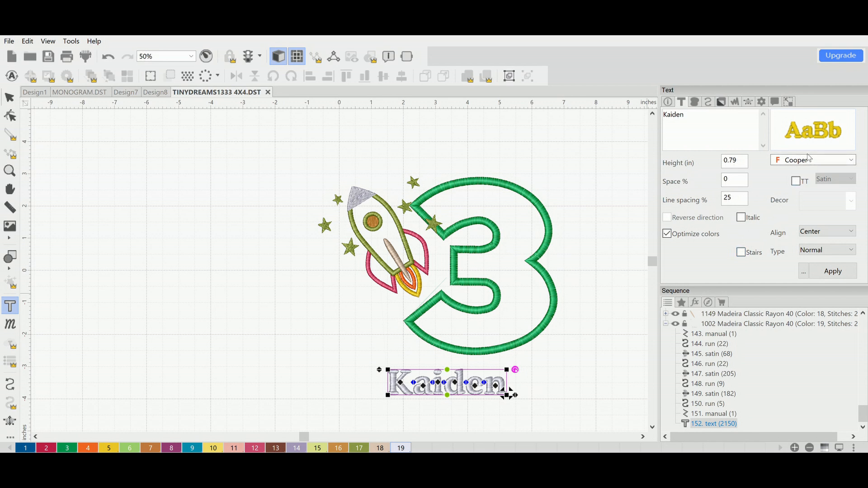
pyautogui.click(796, 181)
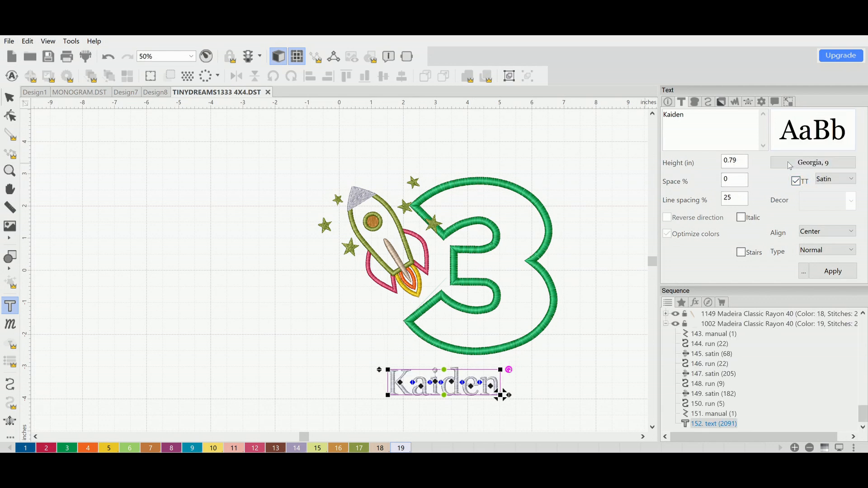
pyautogui.click(796, 180)
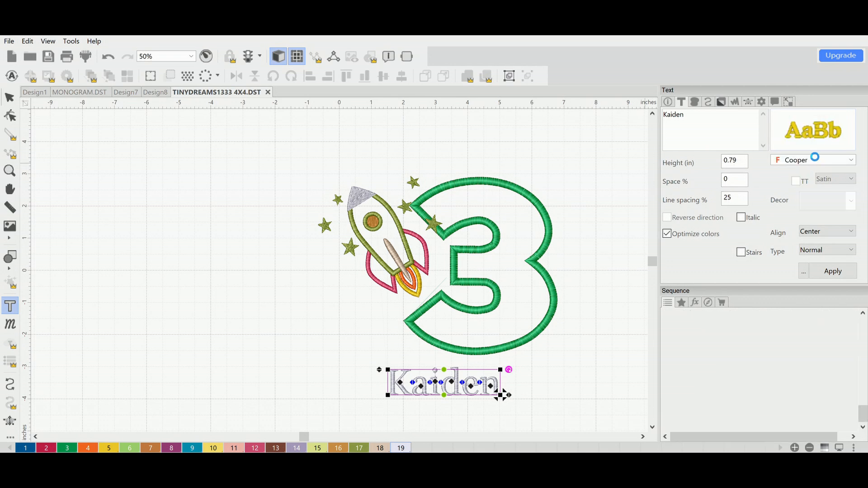
pyautogui.click(803, 177)
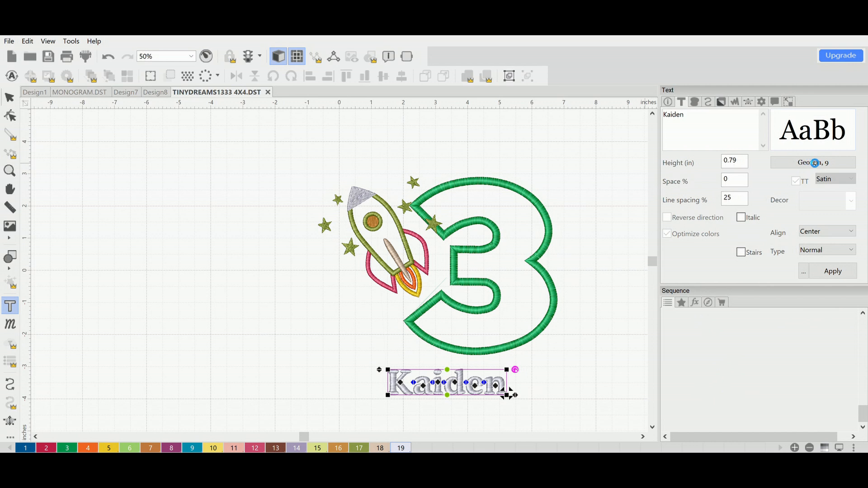
# Step: Try the Cheri Liney font and an outlined all-capitals font for the name
pyautogui.click(817, 161)
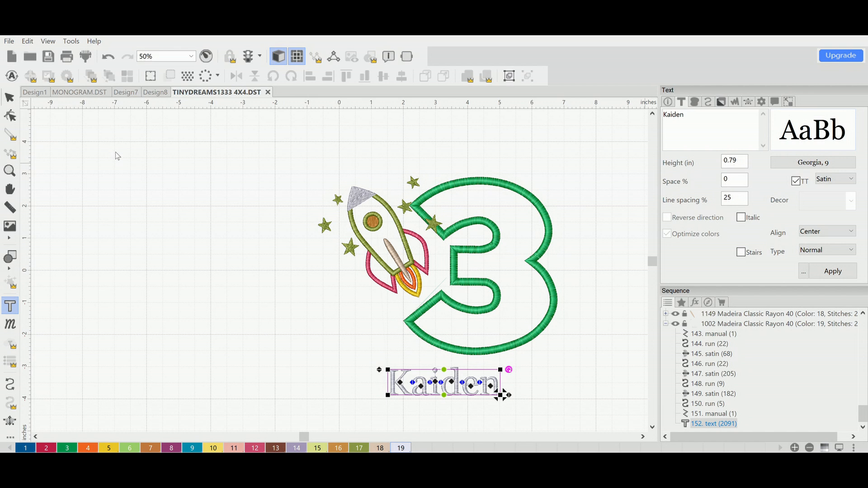
pyautogui.click(177, 344)
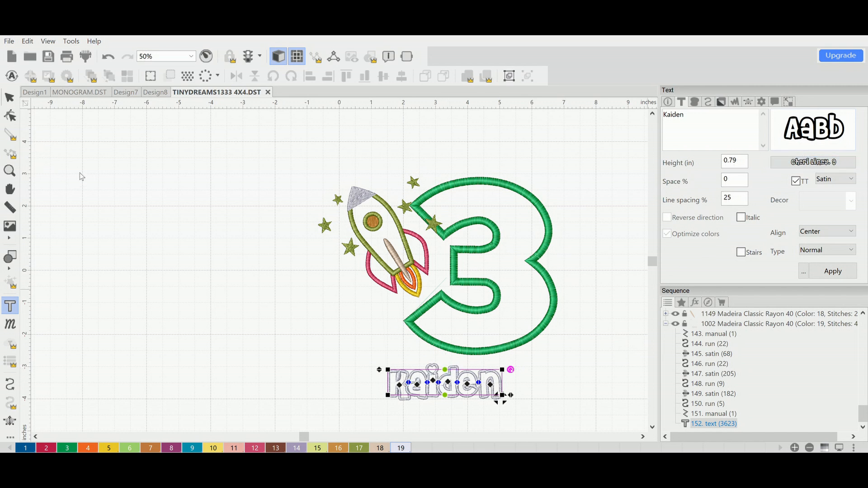
pyautogui.click(184, 345)
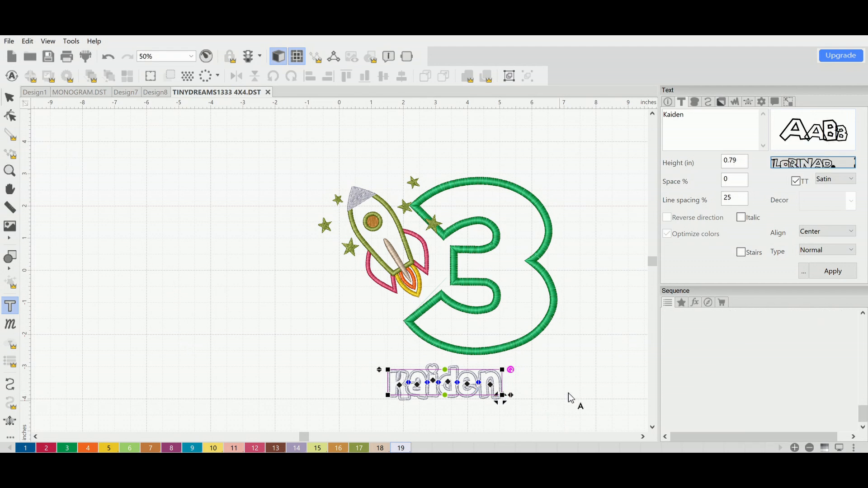
# Step: Enlarge the name beneath the number 3 to about 6.2 inches wide
pyautogui.scroll(-1, 467, 355)
pyautogui.click(10, 97)
pyautogui.moveTo(458, 375); pyautogui.dragTo(573, 382)
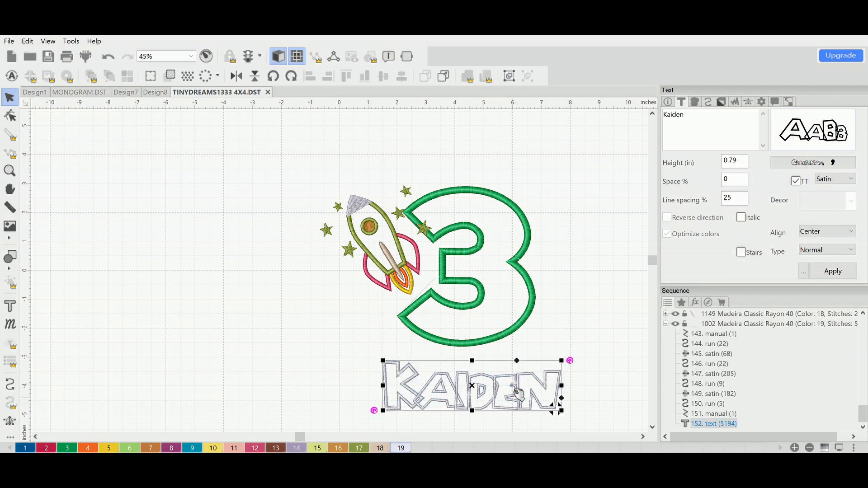
# Step: Change the name's font to Europhonic and clear the selection
pyautogui.click(814, 162)
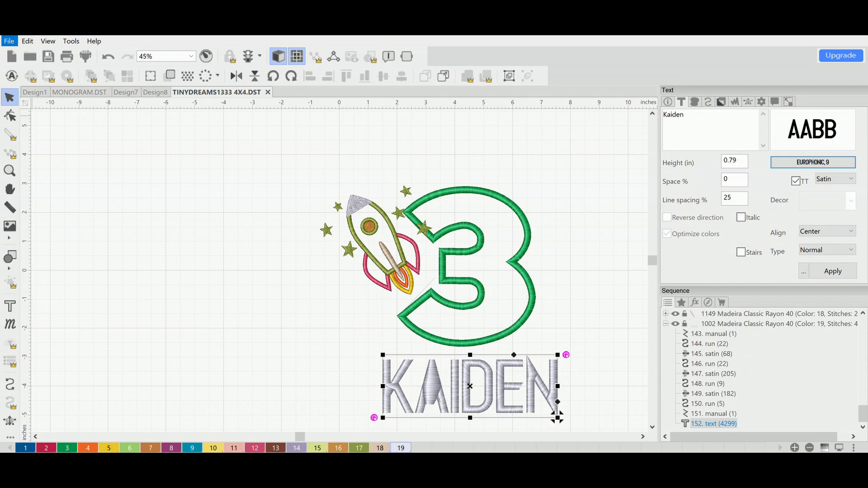
pyautogui.click(50, 213)
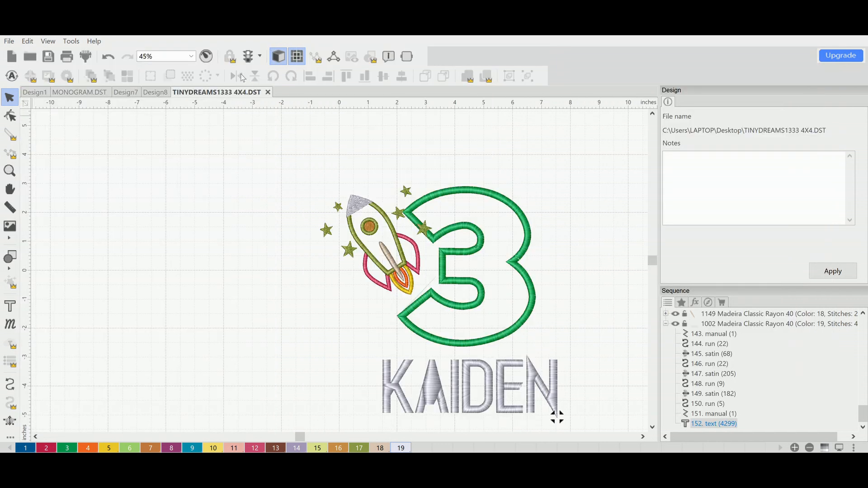
pyautogui.click(9, 42)
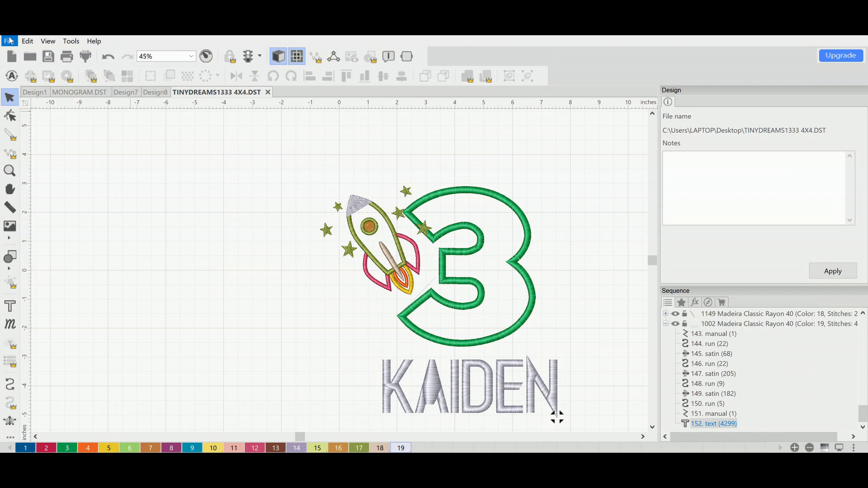